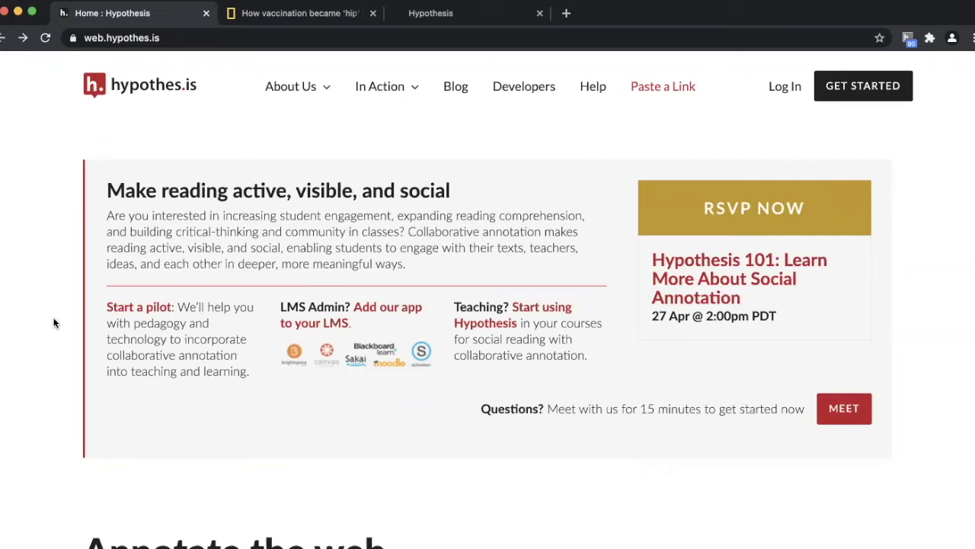
Step: Browse the Hypothesis homepage, then log in to reach the account's profile page
{"action": "scroll", "coordinate": [53, 323], "scroll_direction": "down", "scroll_amount": 3}
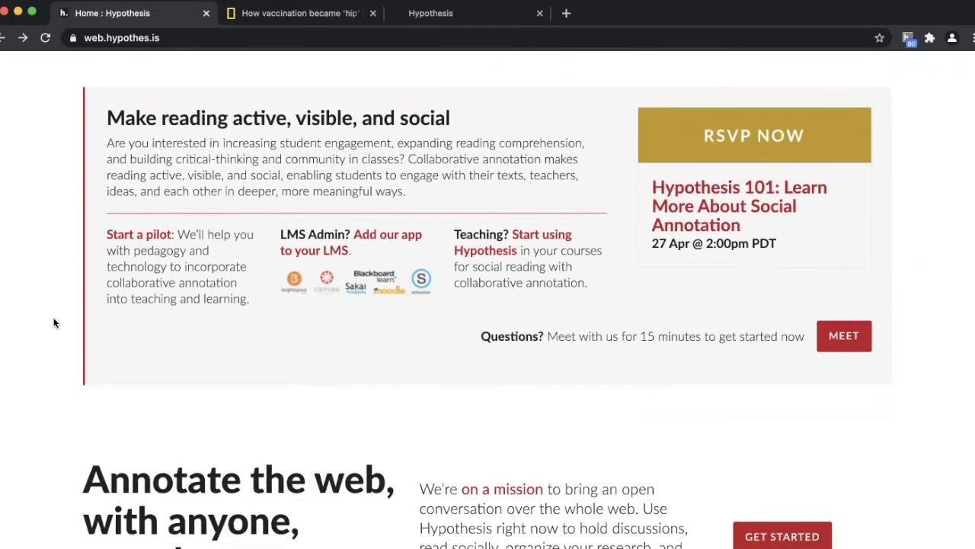
{"action": "scroll", "coordinate": [54, 324], "scroll_direction": "down", "scroll_amount": 3}
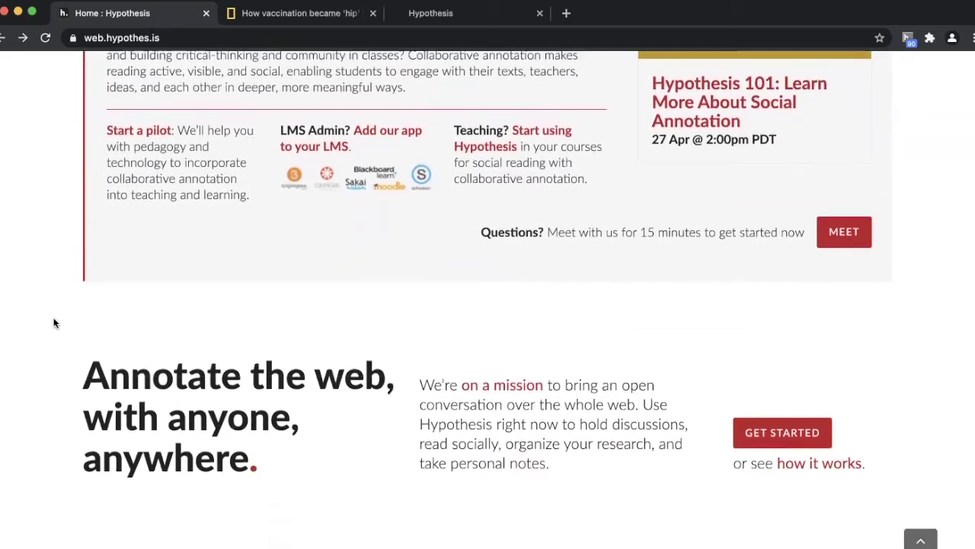
{"action": "scroll", "coordinate": [53, 323], "scroll_direction": "down", "scroll_amount": 3}
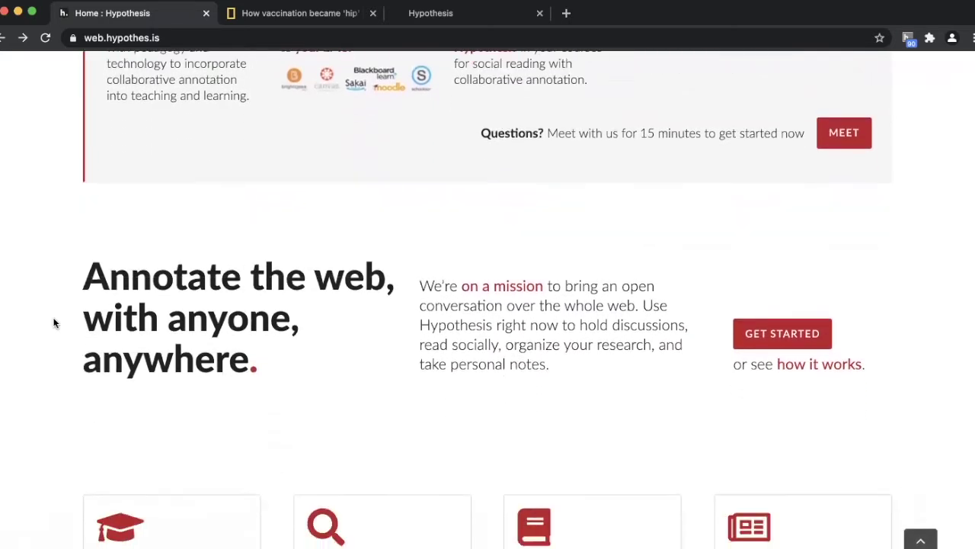
{"action": "scroll", "coordinate": [54, 324], "scroll_direction": "down", "scroll_amount": 3}
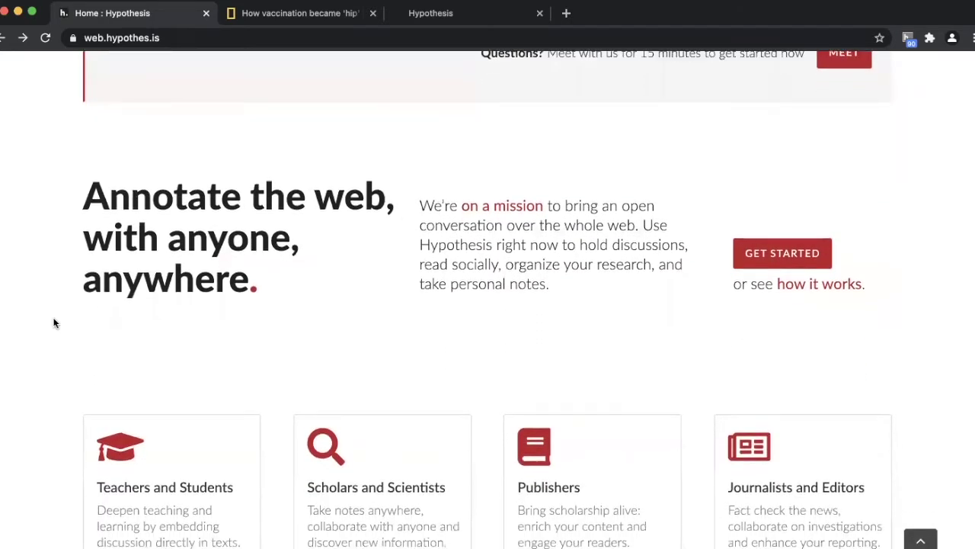
{"action": "scroll", "coordinate": [54, 323], "scroll_direction": "down", "scroll_amount": 2}
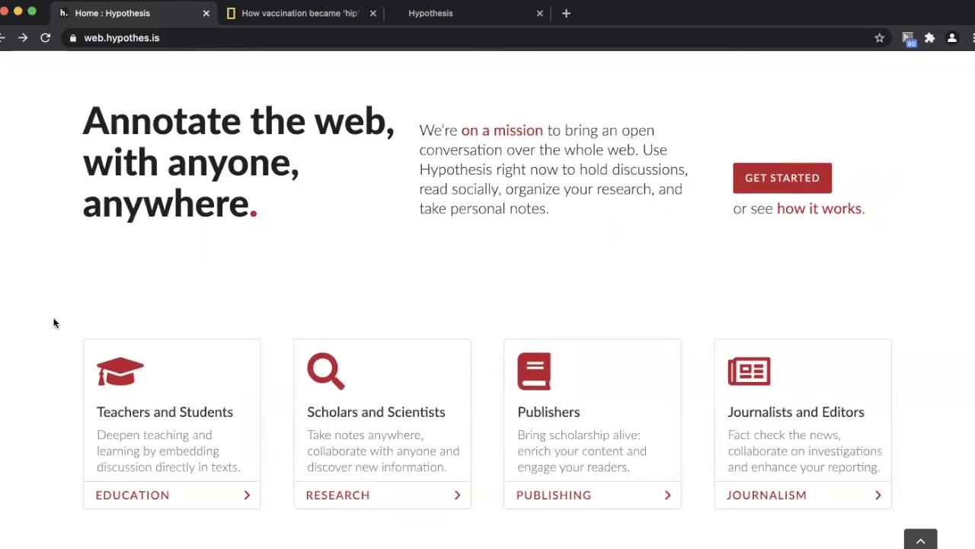
{"action": "scroll", "coordinate": [54, 323], "scroll_direction": "down", "scroll_amount": 3}
{"action": "scroll", "coordinate": [53, 323], "scroll_direction": "down", "scroll_amount": 5}
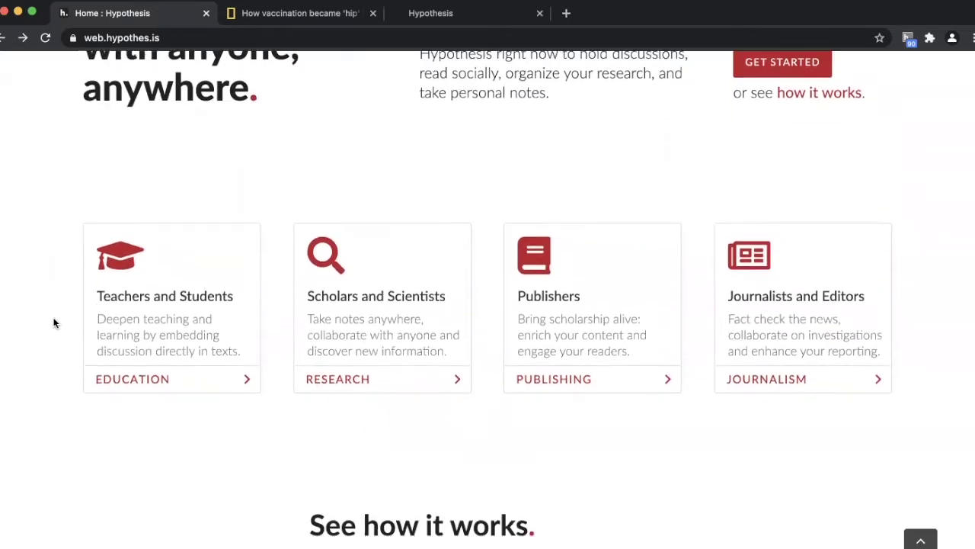
{"action": "scroll", "coordinate": [54, 323], "scroll_direction": "down", "scroll_amount": 2}
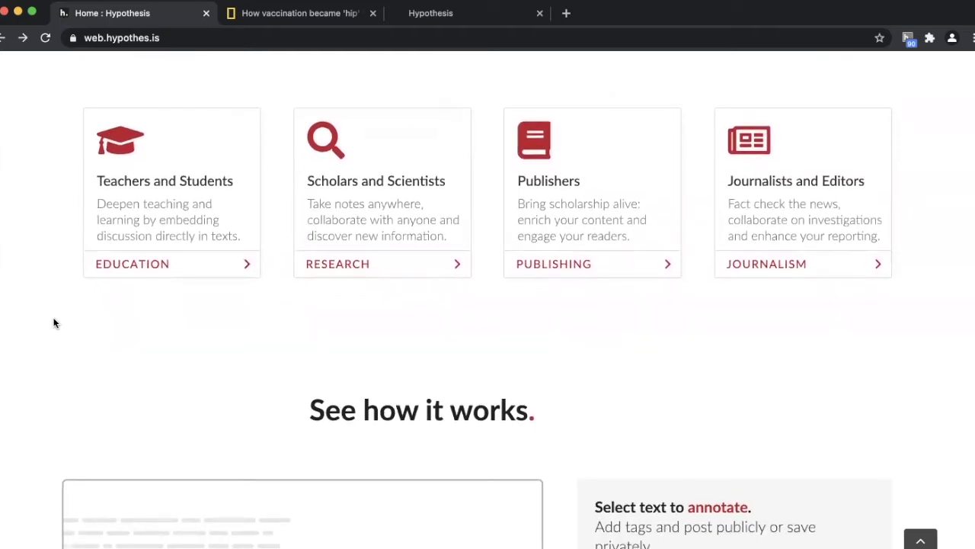
{"action": "scroll", "coordinate": [61, 324], "scroll_direction": "down", "scroll_amount": 2}
{"action": "scroll", "coordinate": [62, 323], "scroll_direction": "down", "scroll_amount": 5}
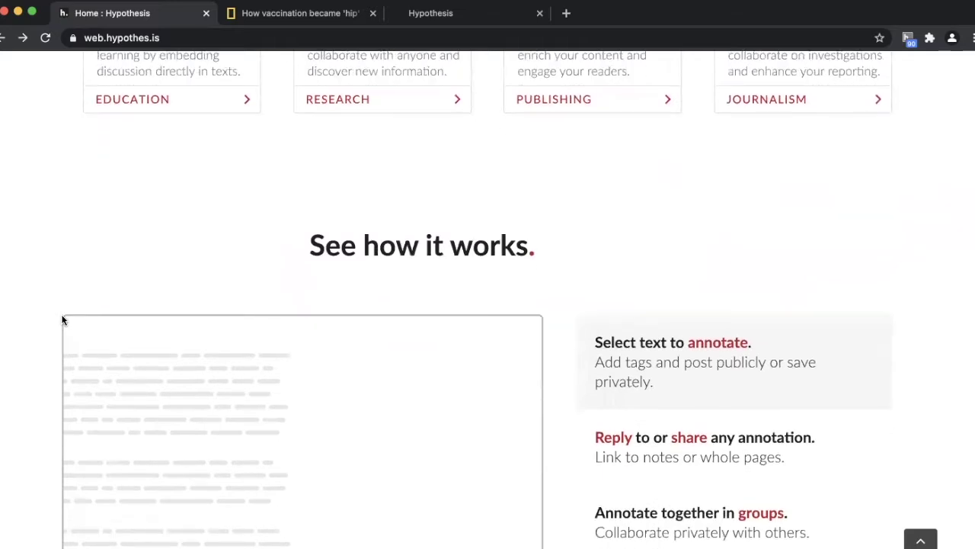
{"action": "scroll", "coordinate": [63, 320], "scroll_direction": "down", "scroll_amount": 1}
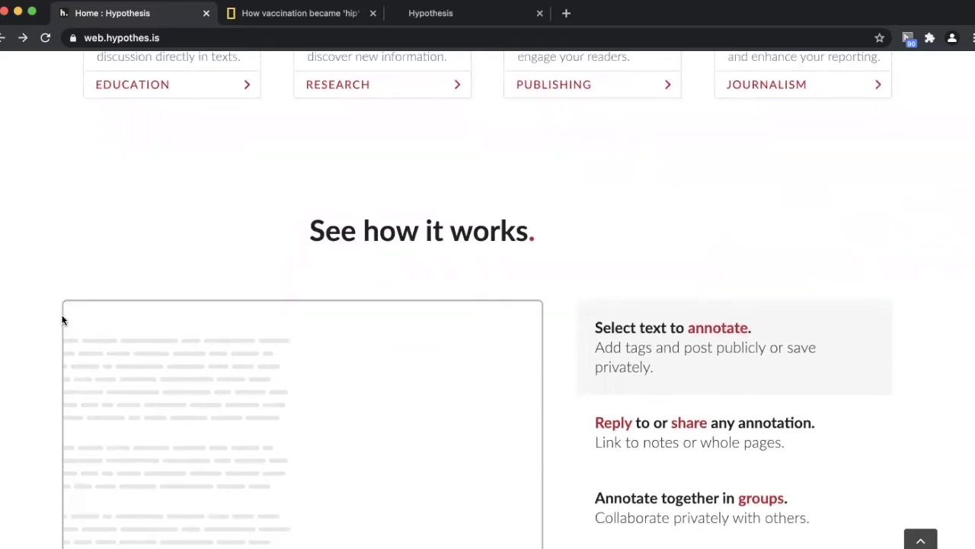
{"action": "scroll", "coordinate": [62, 320], "scroll_direction": "down", "scroll_amount": 5}
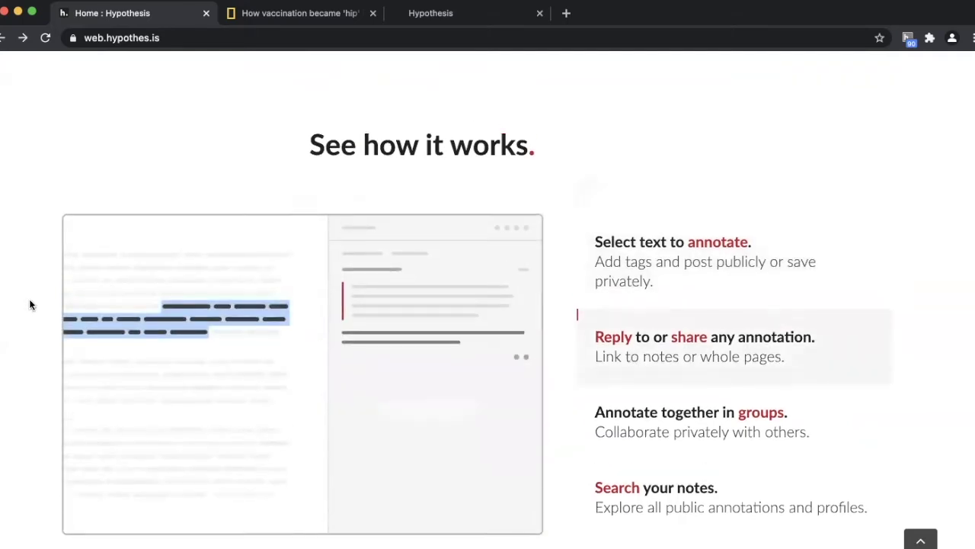
{"action": "scroll", "coordinate": [30, 305], "scroll_direction": "up", "scroll_amount": 5}
{"action": "scroll", "coordinate": [29, 305], "scroll_direction": "up", "scroll_amount": 3}
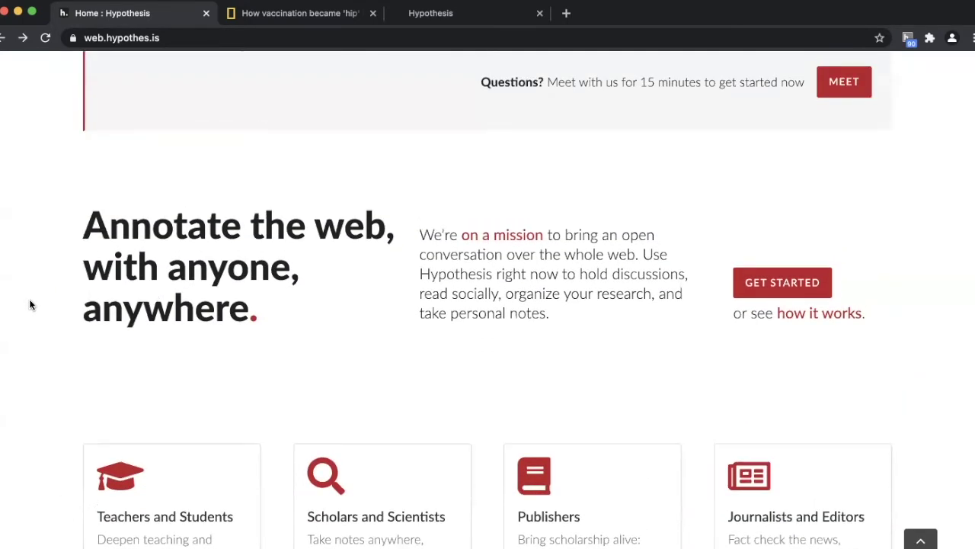
{"action": "scroll", "coordinate": [29, 305], "scroll_direction": "up", "scroll_amount": 3}
{"action": "scroll", "coordinate": [30, 305], "scroll_direction": "up", "scroll_amount": 3}
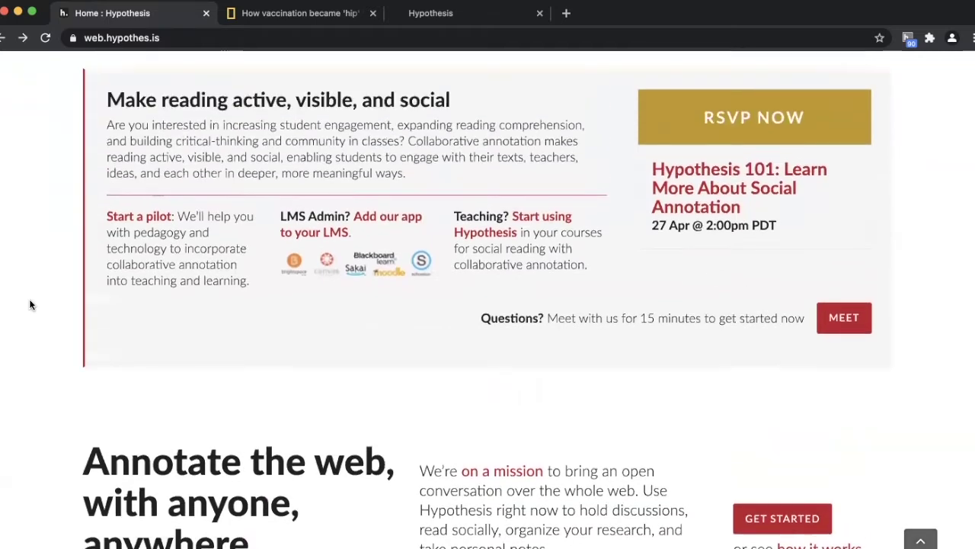
{"action": "scroll", "coordinate": [30, 305], "scroll_direction": "up", "scroll_amount": 1}
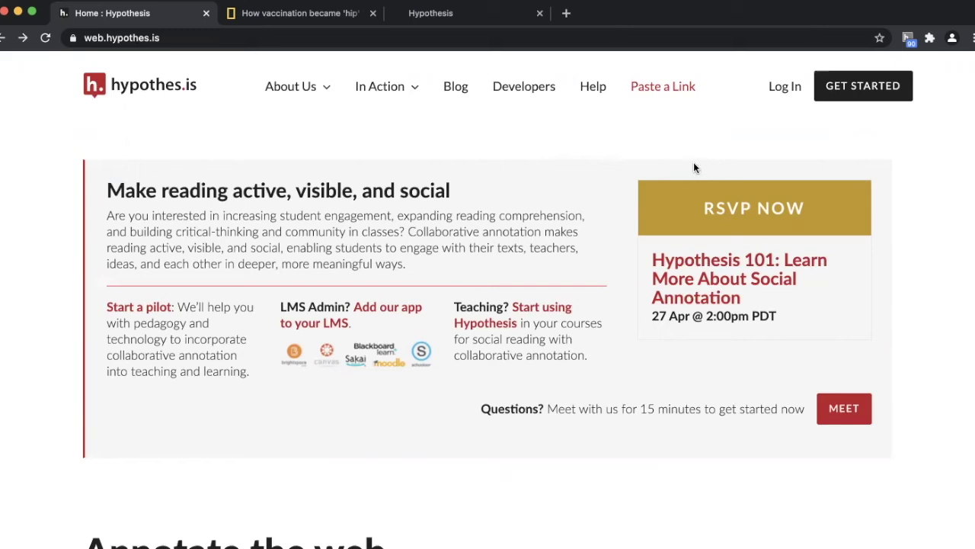
{"action": "left_click", "coordinate": [785, 94]}
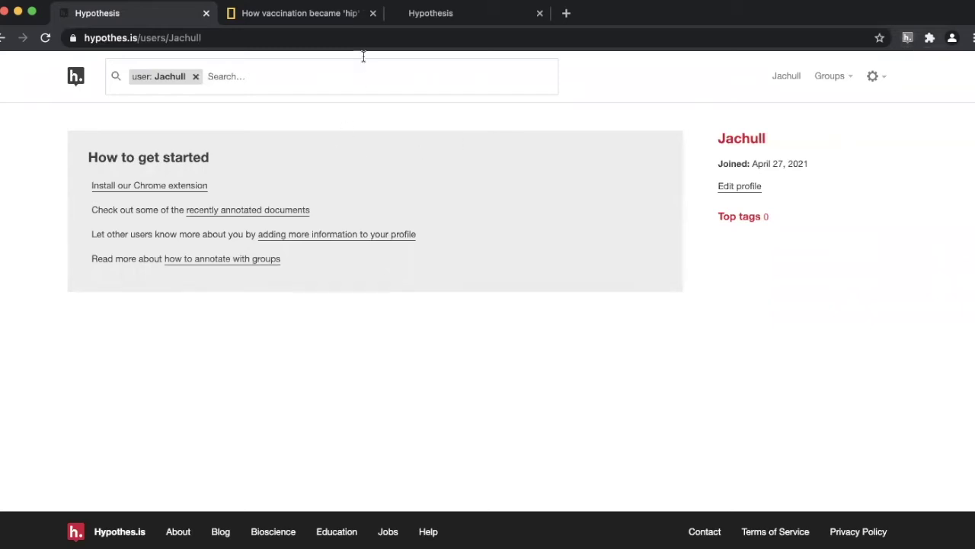
Step: Switch to the National Geographic polio vaccination article and scroll to its Albion opening paragraphs
{"action": "left_click", "coordinate": [291, 15]}
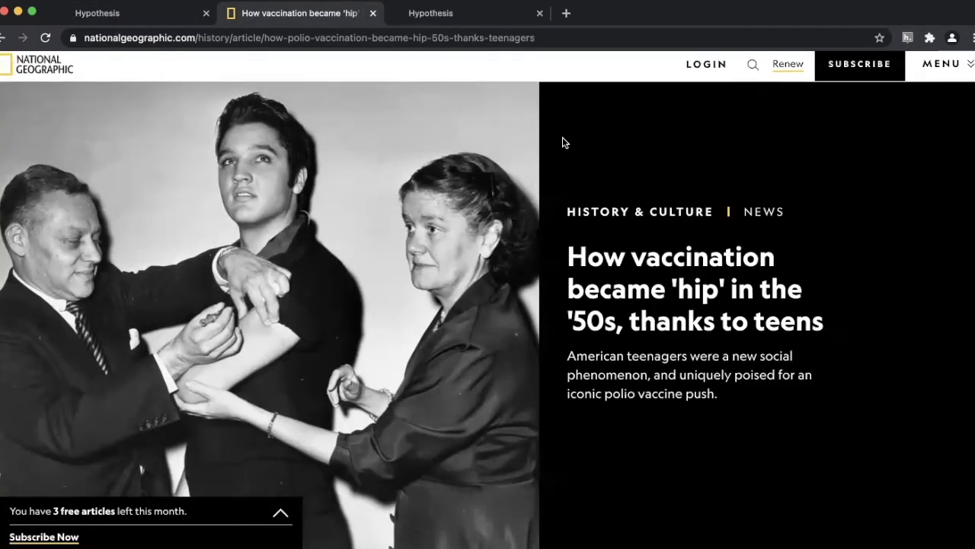
{"action": "scroll", "coordinate": [562, 143], "scroll_direction": "down", "scroll_amount": 1}
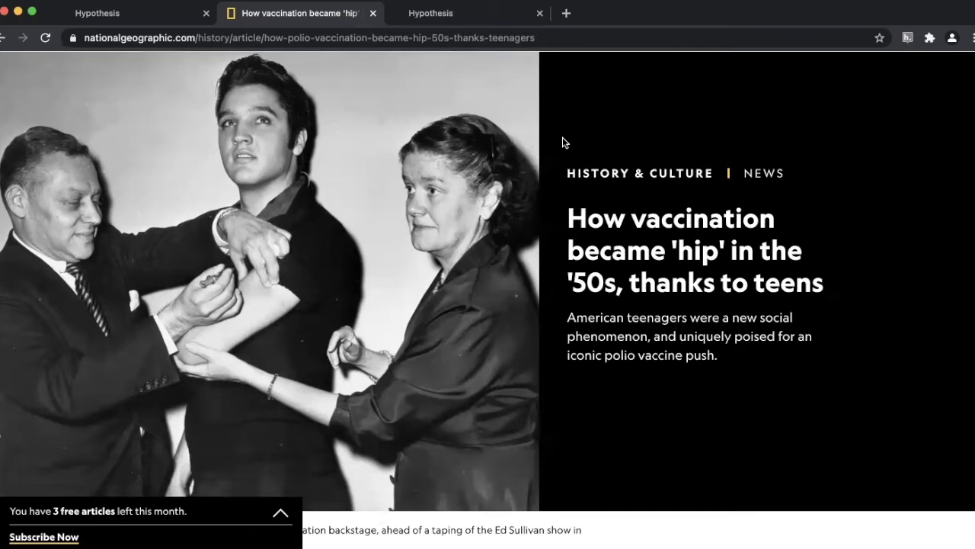
{"action": "scroll", "coordinate": [562, 143], "scroll_direction": "down", "scroll_amount": 2}
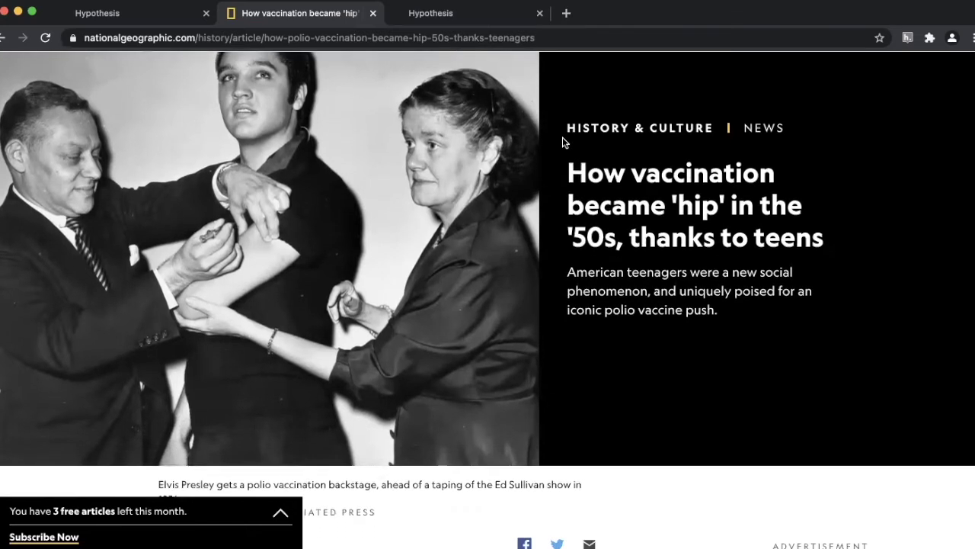
{"action": "scroll", "coordinate": [562, 143], "scroll_direction": "down", "scroll_amount": 2}
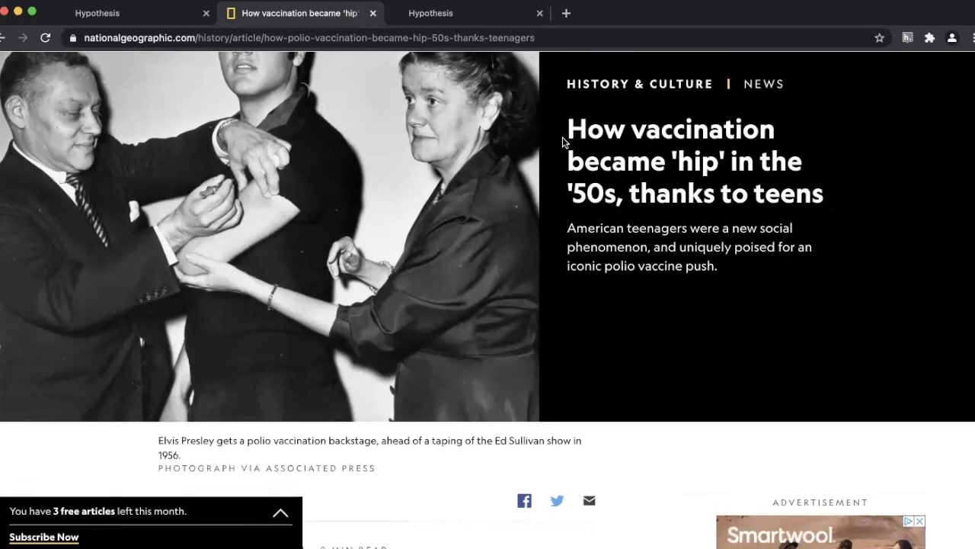
{"action": "scroll", "coordinate": [562, 143], "scroll_direction": "down", "scroll_amount": 4}
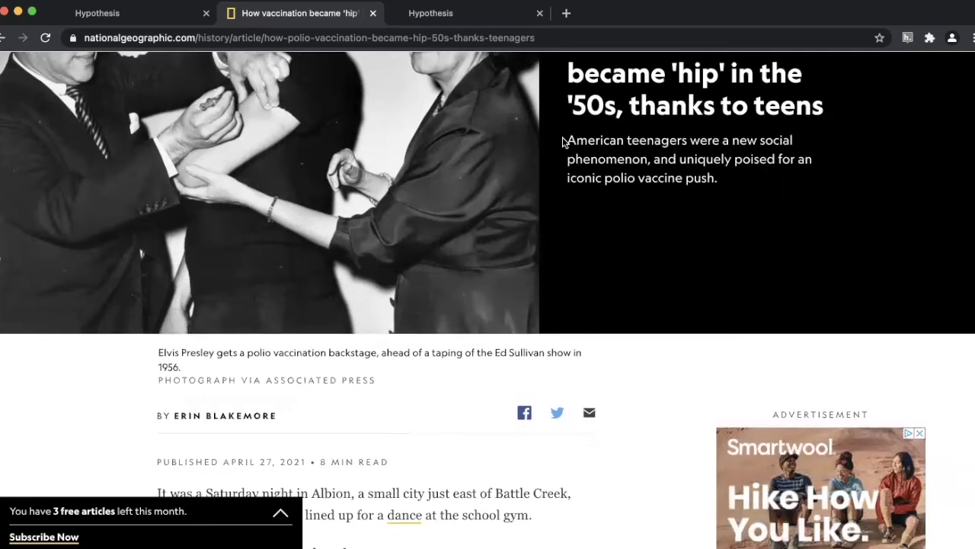
{"action": "scroll", "coordinate": [563, 143], "scroll_direction": "down", "scroll_amount": 2}
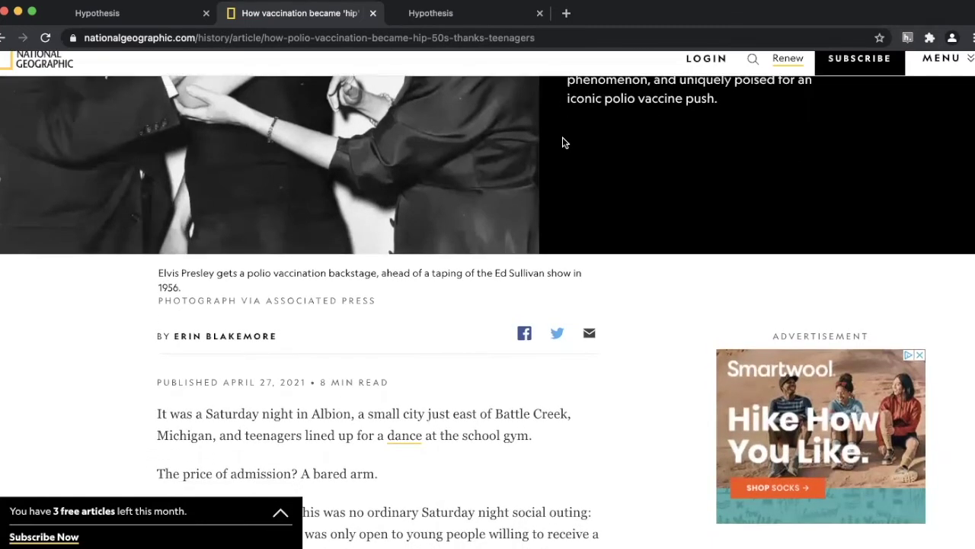
{"action": "scroll", "coordinate": [562, 143], "scroll_direction": "down", "scroll_amount": 6}
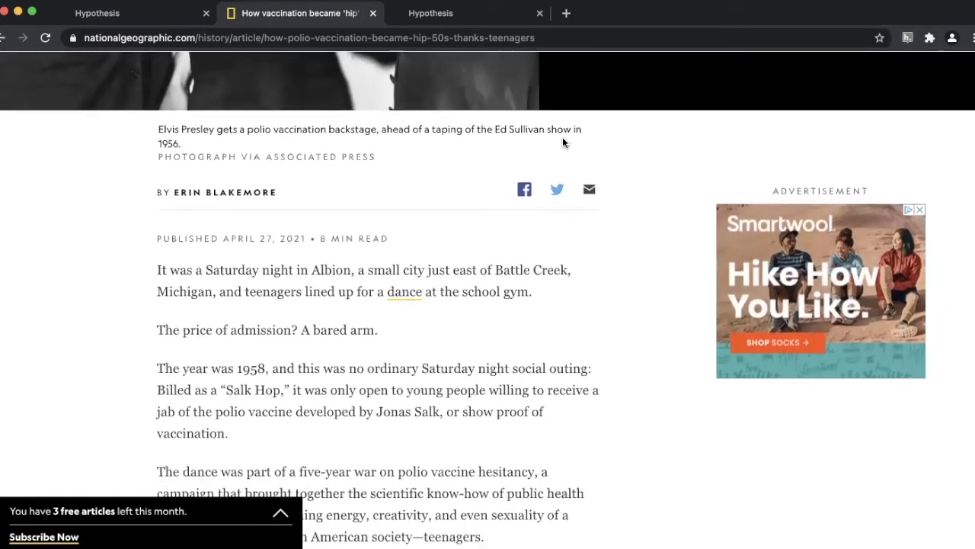
{"action": "scroll", "coordinate": [563, 142], "scroll_direction": "down", "scroll_amount": 3}
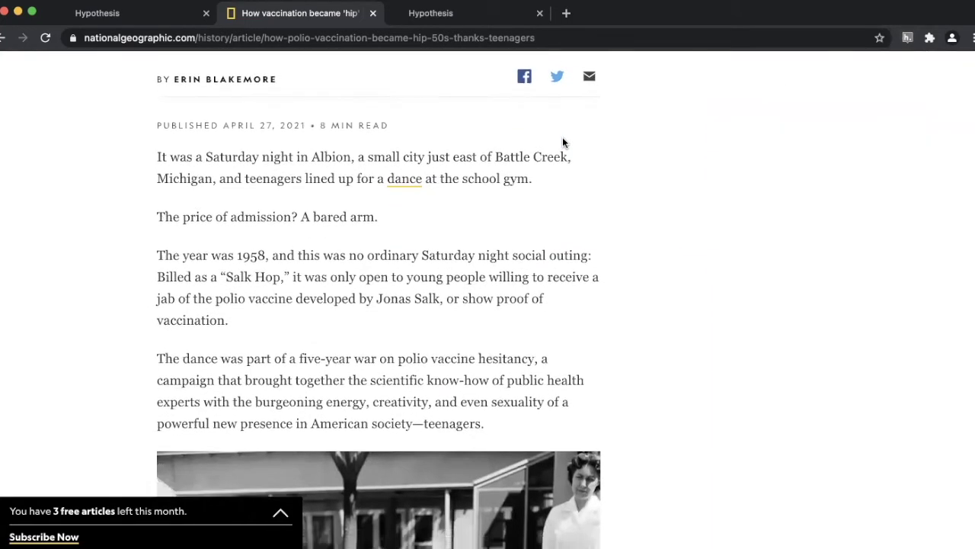
{"action": "scroll", "coordinate": [562, 139], "scroll_direction": "up", "scroll_amount": 1}
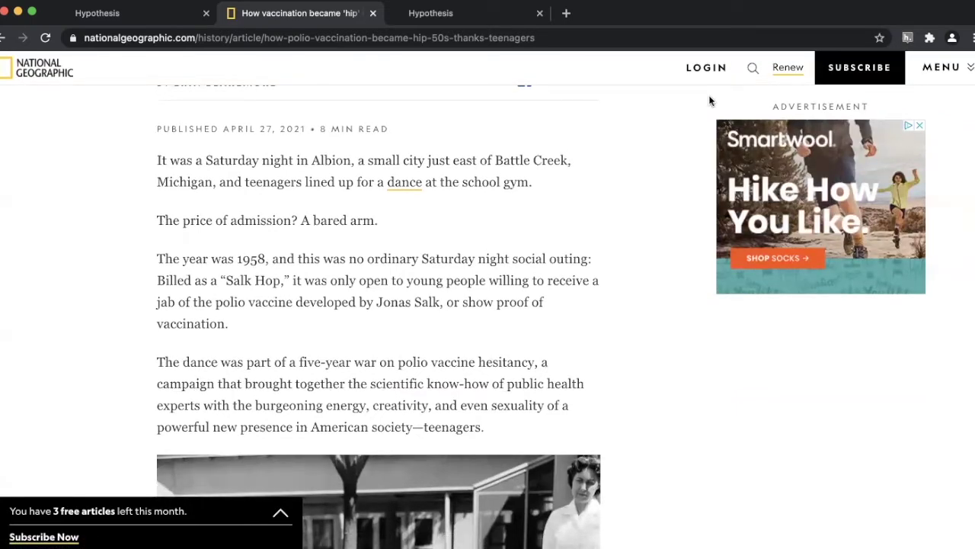
Step: Enable Hypothesis on the article with Example Group as the annotating group, then collapse the sidebar
{"action": "left_click", "coordinate": [906, 40]}
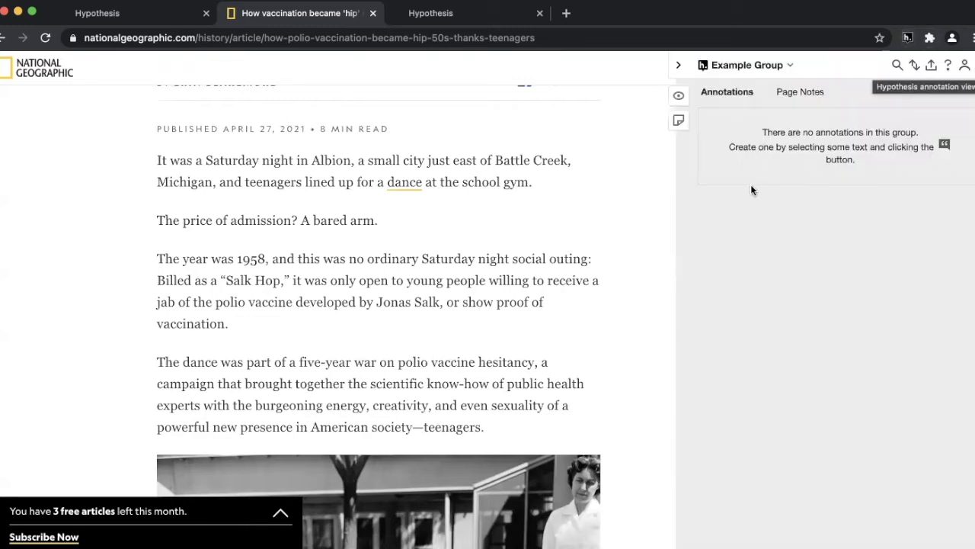
{"action": "left_click", "coordinate": [739, 67]}
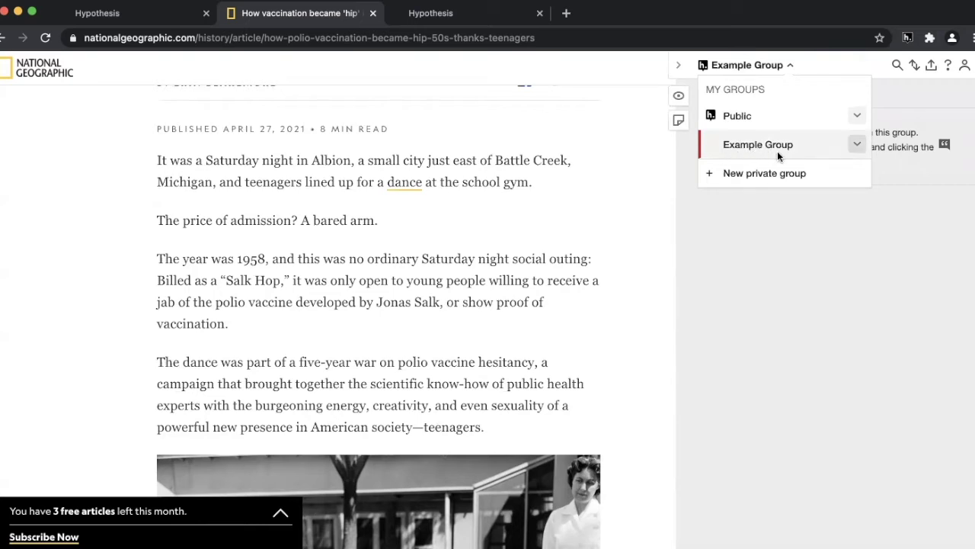
{"action": "left_click", "coordinate": [806, 283]}
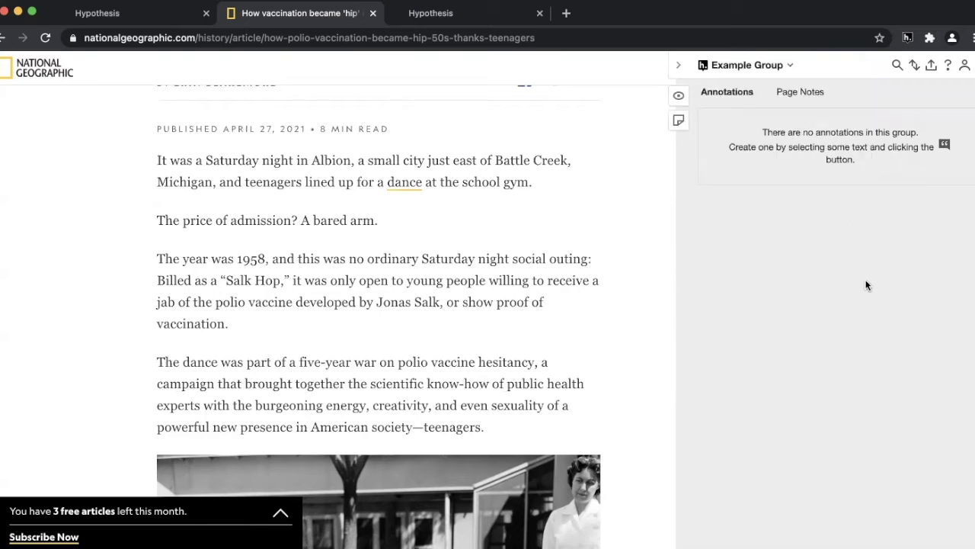
{"action": "left_click", "coordinate": [677, 65]}
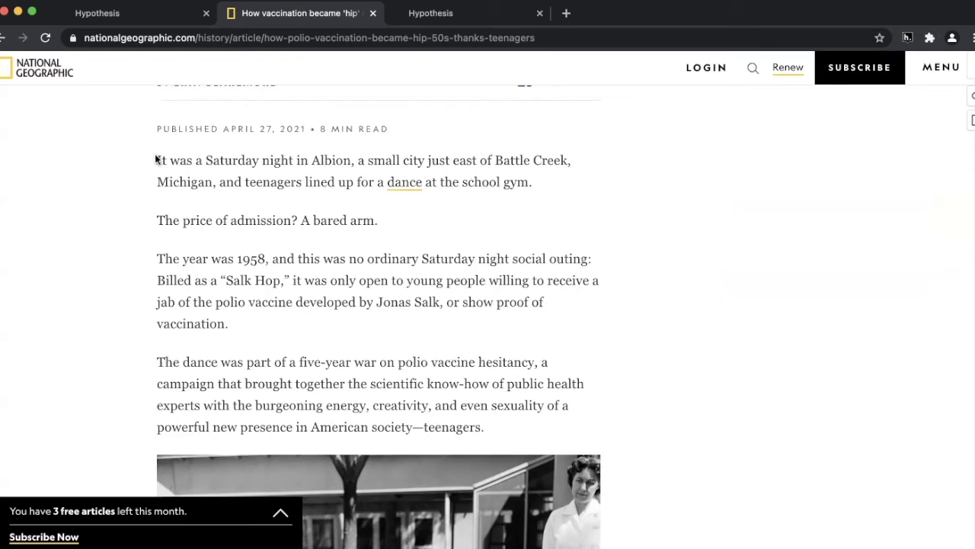
Step: Select the first paragraph, 'It was a Saturday night' through 'at the school gym.', and start an annotation
{"action": "mouse_move", "coordinate": [156, 157]}
{"action": "left_mouse_down"}
{"action": "mouse_move", "coordinate": [229, 173]}
{"action": "mouse_move", "coordinate": [294, 174]}
{"action": "mouse_move", "coordinate": [309, 163]}
{"action": "mouse_move", "coordinate": [272, 162]}
{"action": "mouse_move", "coordinate": [294, 163]}
{"action": "left_mouse_up"}
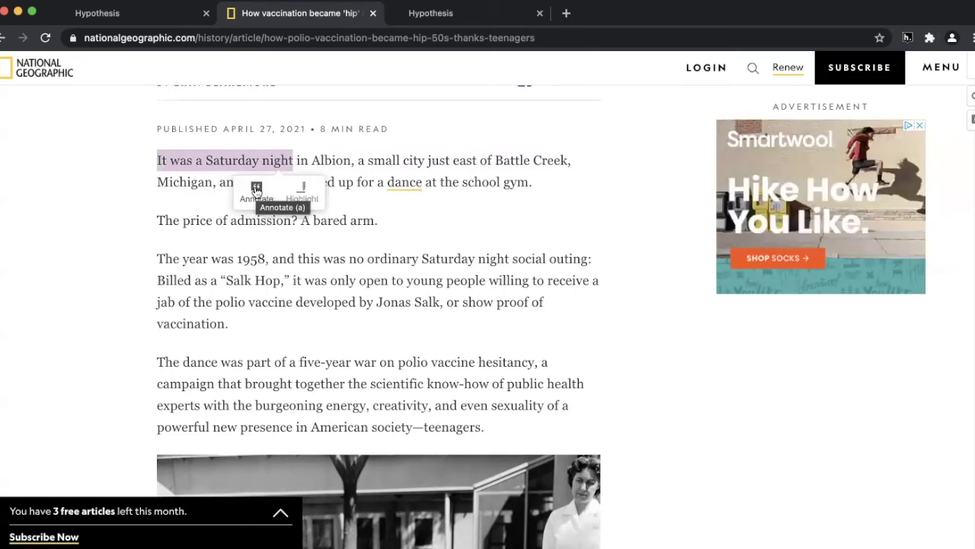
{"action": "left_click", "coordinate": [145, 163]}
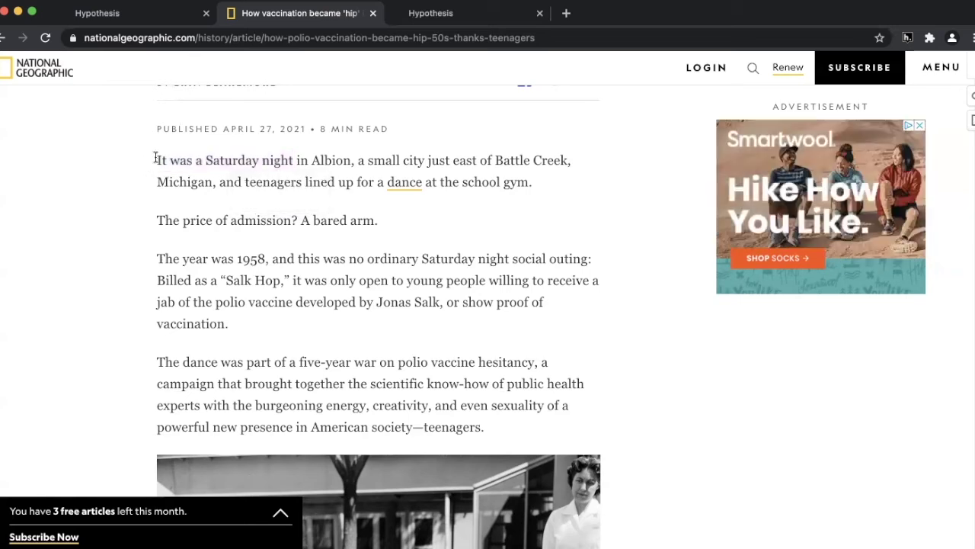
{"action": "mouse_move", "coordinate": [158, 161]}
{"action": "left_mouse_down"}
{"action": "mouse_move", "coordinate": [316, 161]}
{"action": "mouse_move", "coordinate": [415, 176]}
{"action": "mouse_move", "coordinate": [522, 208]}
{"action": "left_mouse_up"}
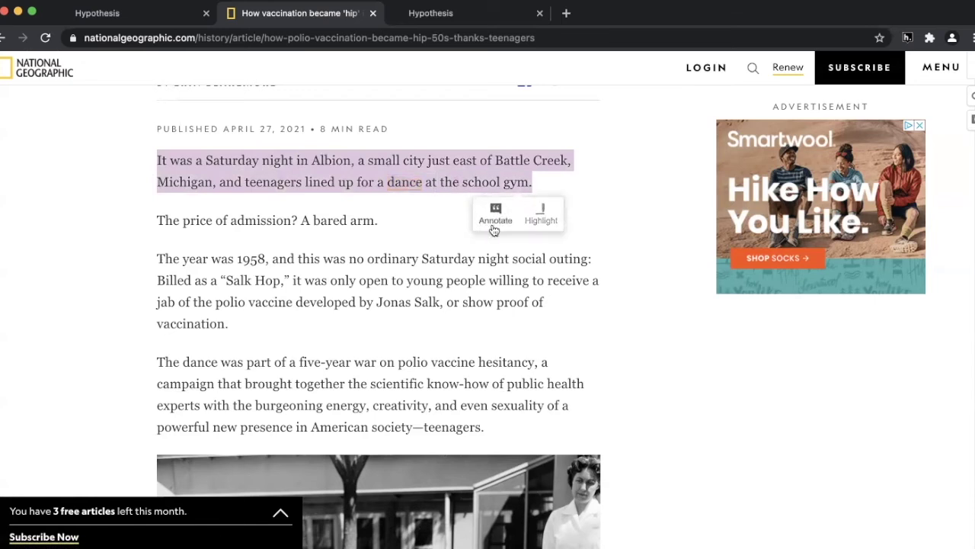
{"action": "left_click", "coordinate": [495, 227]}
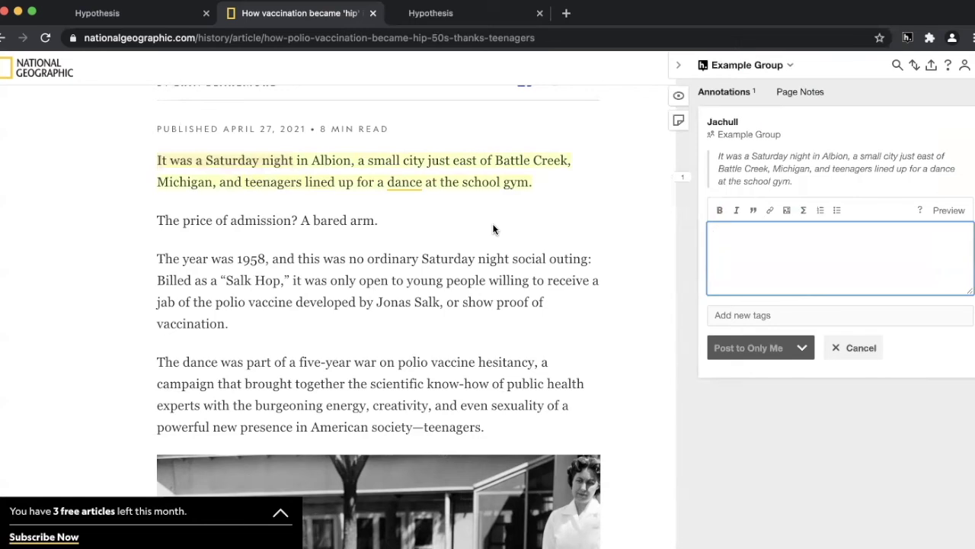
Step: Write the note 'Example Annotation' and post it to Example Group
{"action": "type", "text": "Example "}
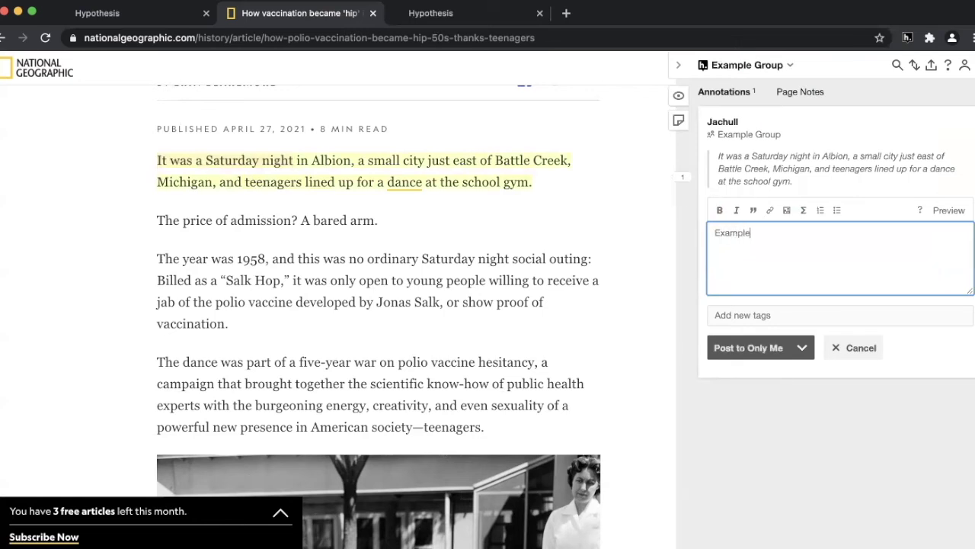
{"action": "type", "text": "Annotation"}
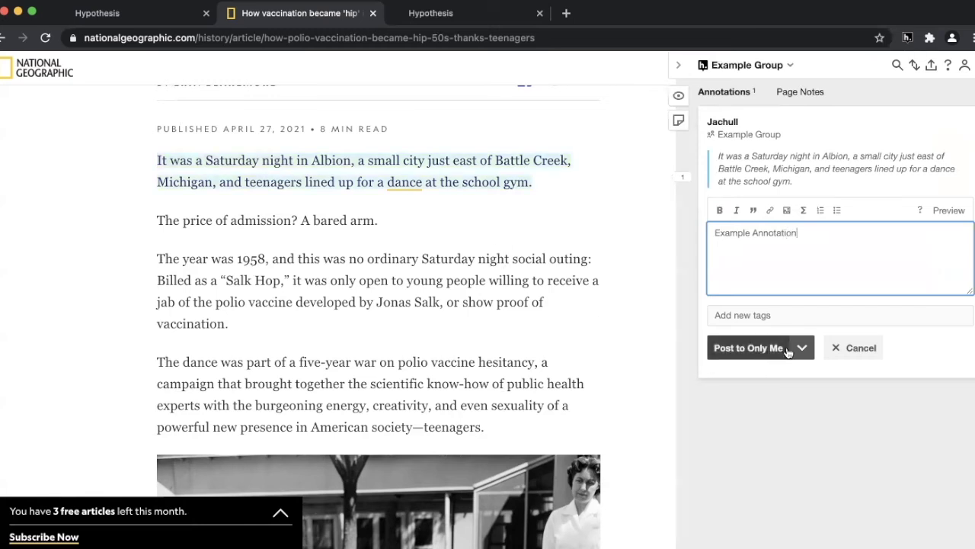
{"action": "left_click", "coordinate": [805, 349]}
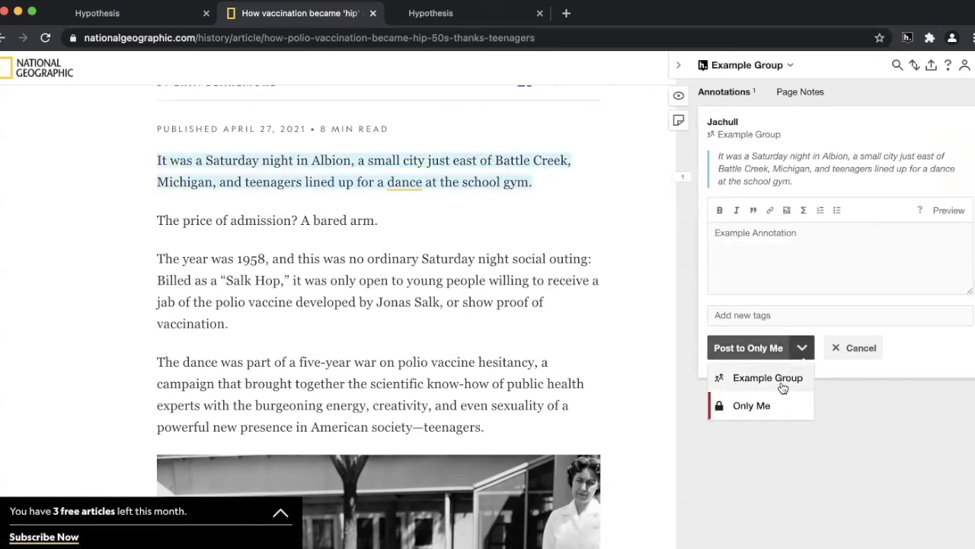
{"action": "left_click", "coordinate": [780, 381]}
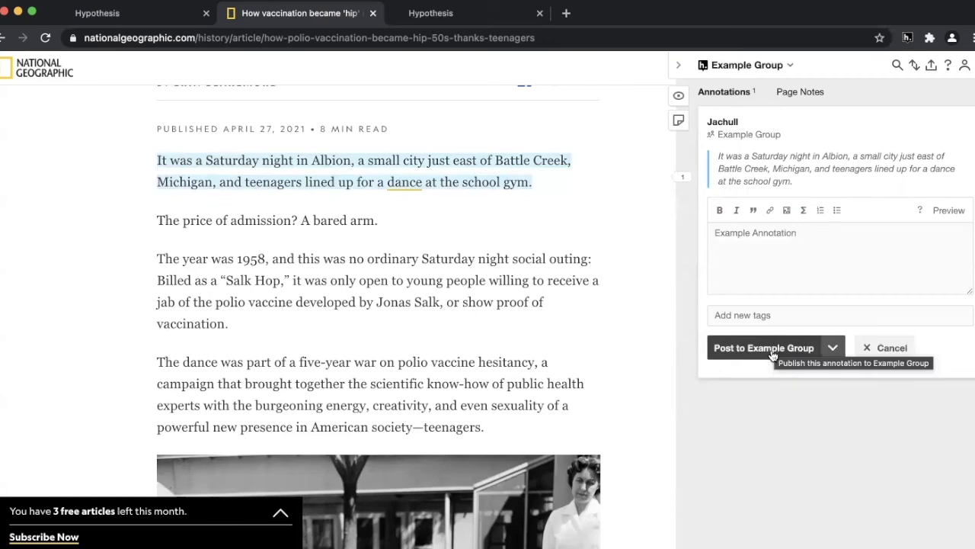
{"action": "left_click", "coordinate": [772, 352]}
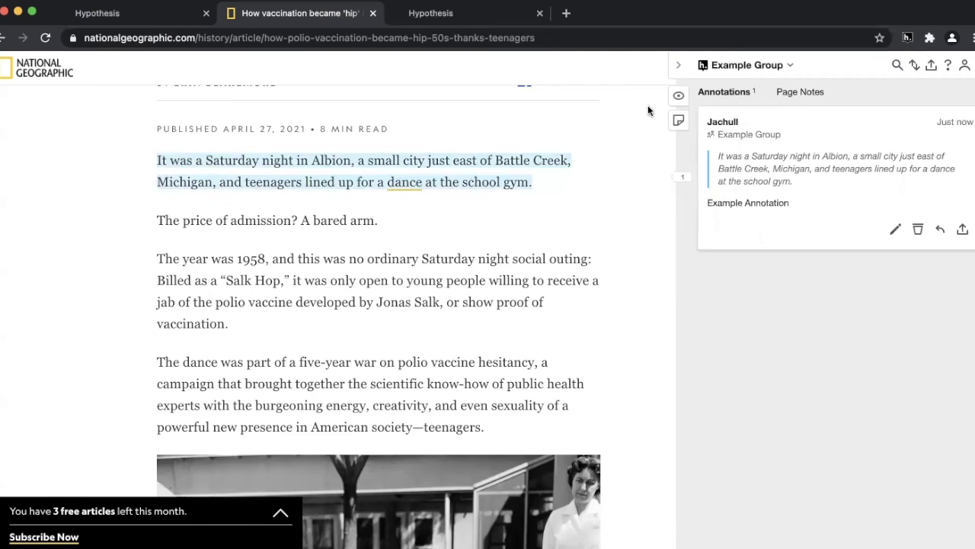
{"action": "left_click", "coordinate": [490, 19]}
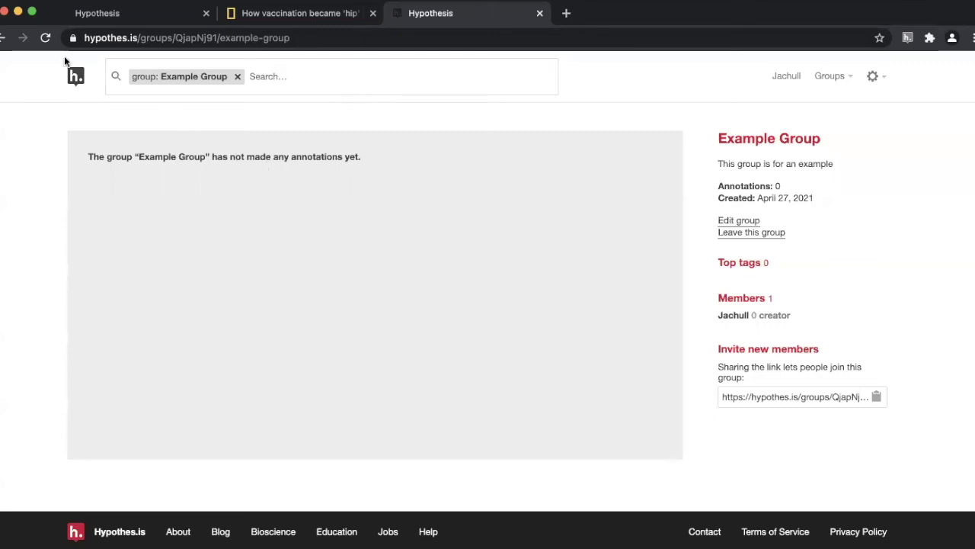
{"action": "left_click", "coordinate": [45, 38]}
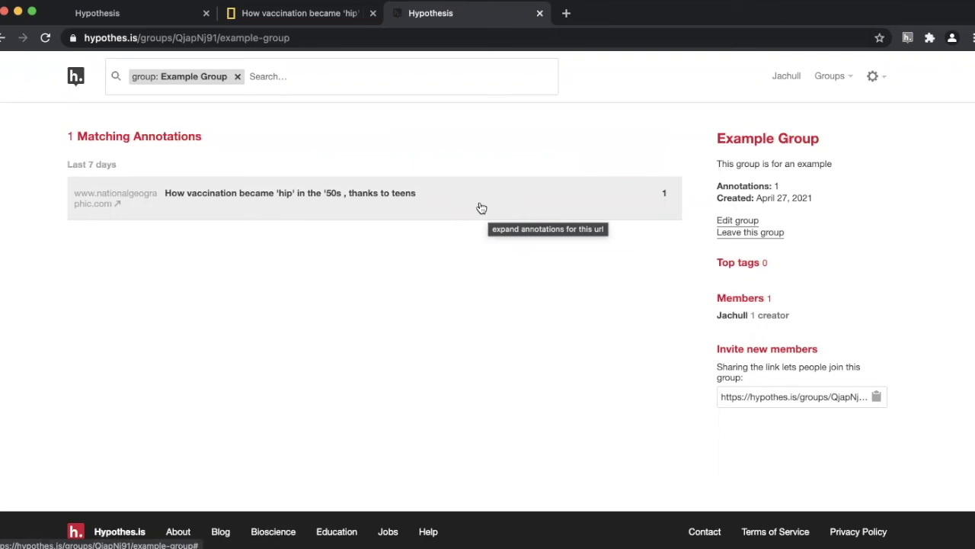
{"action": "left_click", "coordinate": [441, 193]}
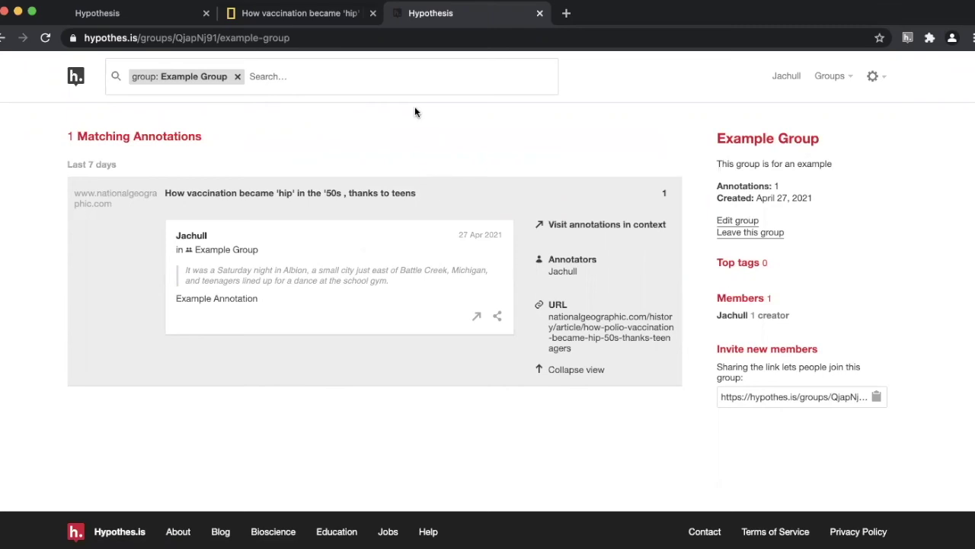
{"action": "left_click", "coordinate": [367, 15]}
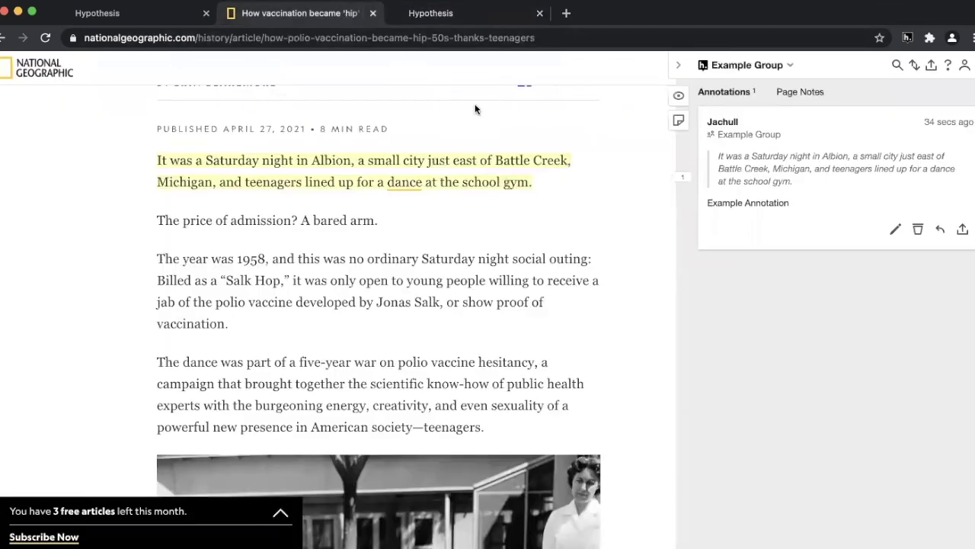